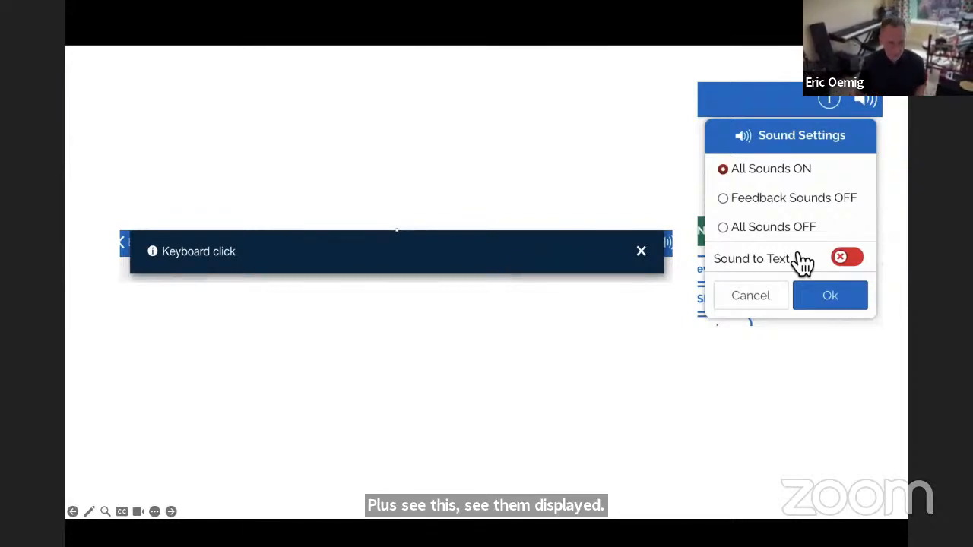
# - Advance to the slide with the Preview demo and enable Sound to Text in its sound settings, keeping All Sounds ON
pyautogui.press('Right')
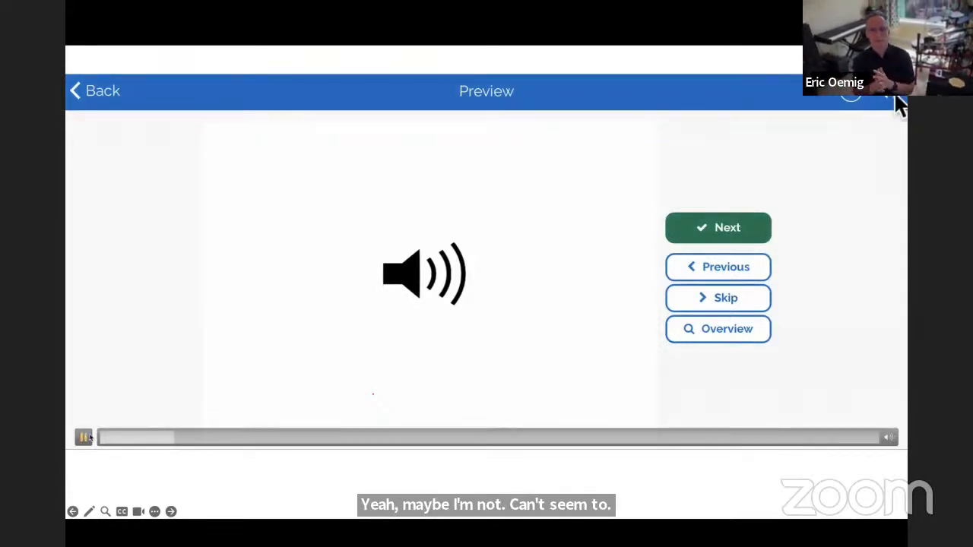
pyautogui.click(895, 100)
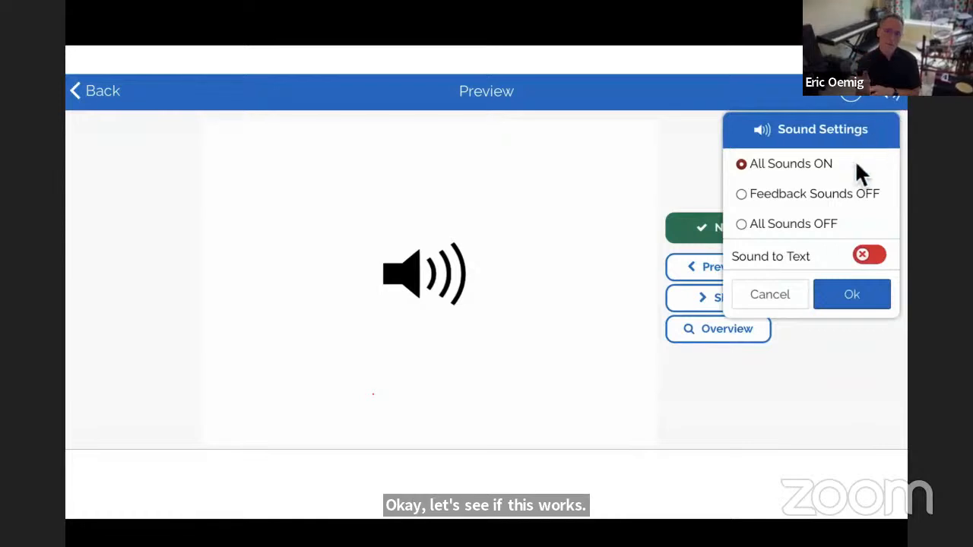
pyautogui.click(817, 262)
pyautogui.click(853, 306)
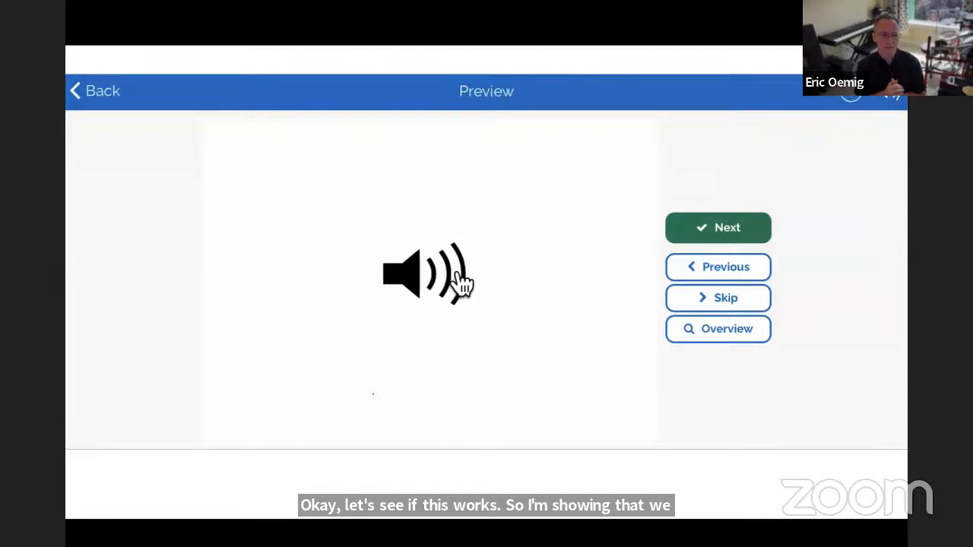
# - Play the speaker graphic's sound twice in the preview to test its text captions
pyautogui.click(462, 284)
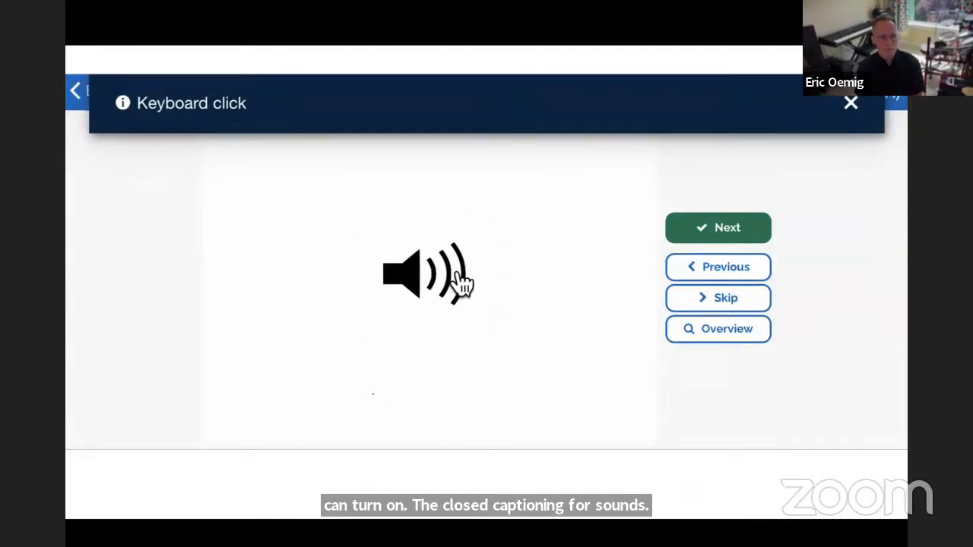
pyautogui.click(462, 285)
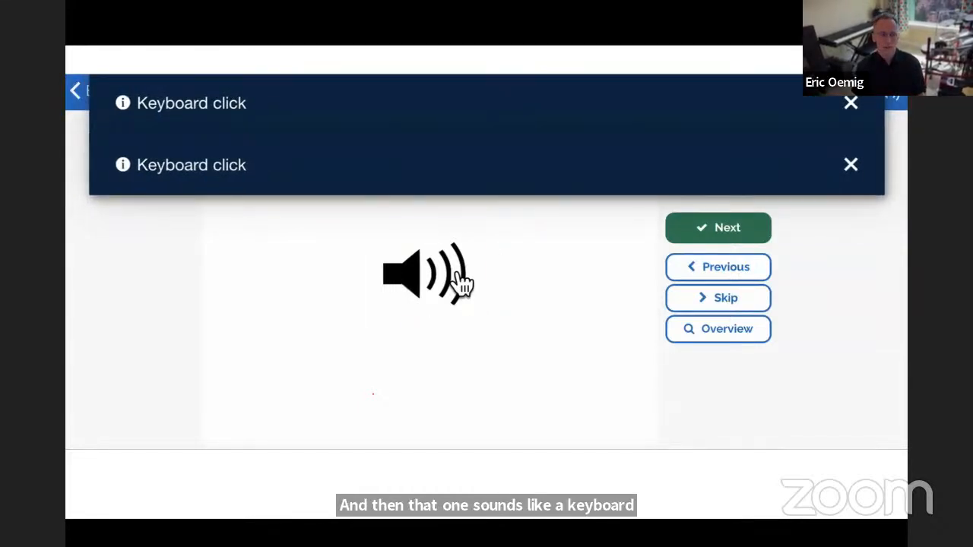
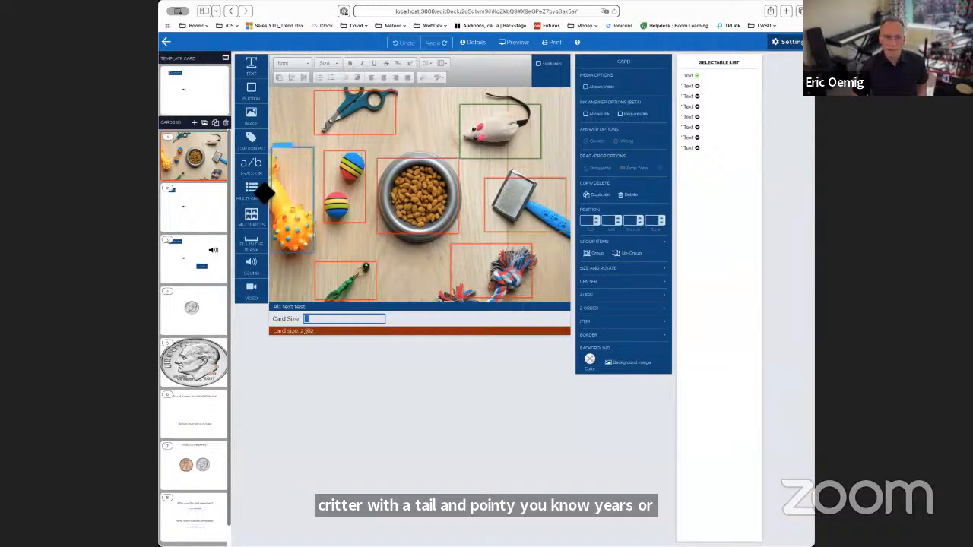
# - On card 5 with the large dime, set the accessibility text of the first listed penny image to "Penny"
pyautogui.click(194, 372)
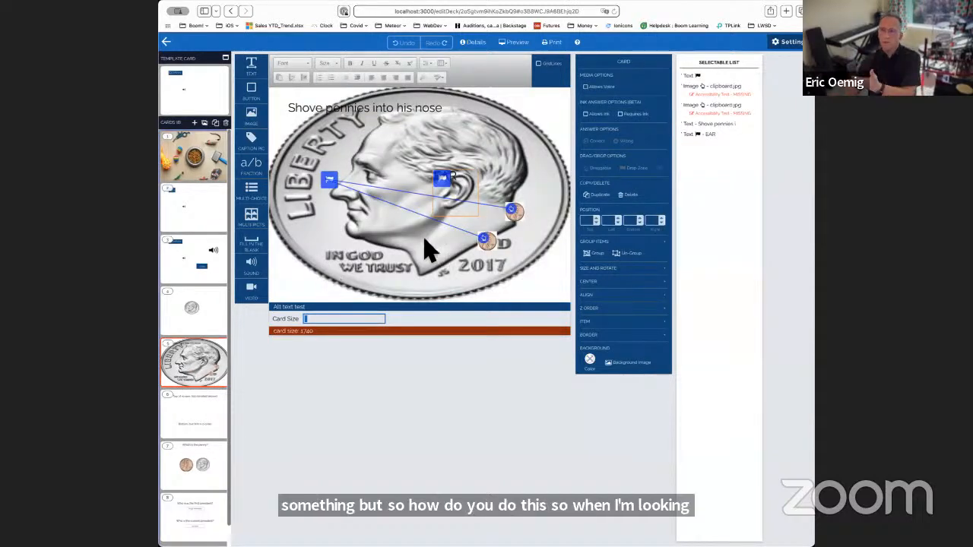
pyautogui.click(722, 110)
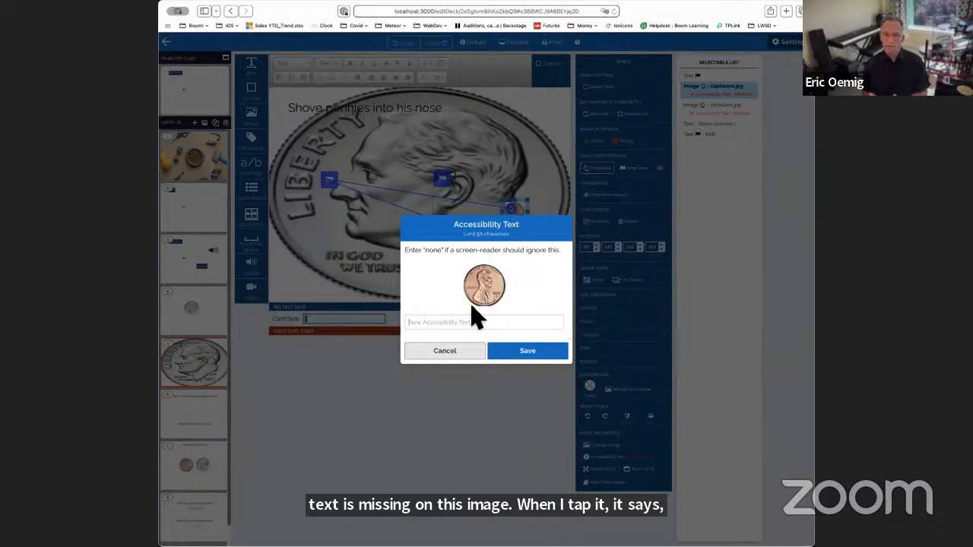
pyautogui.write('PEn')
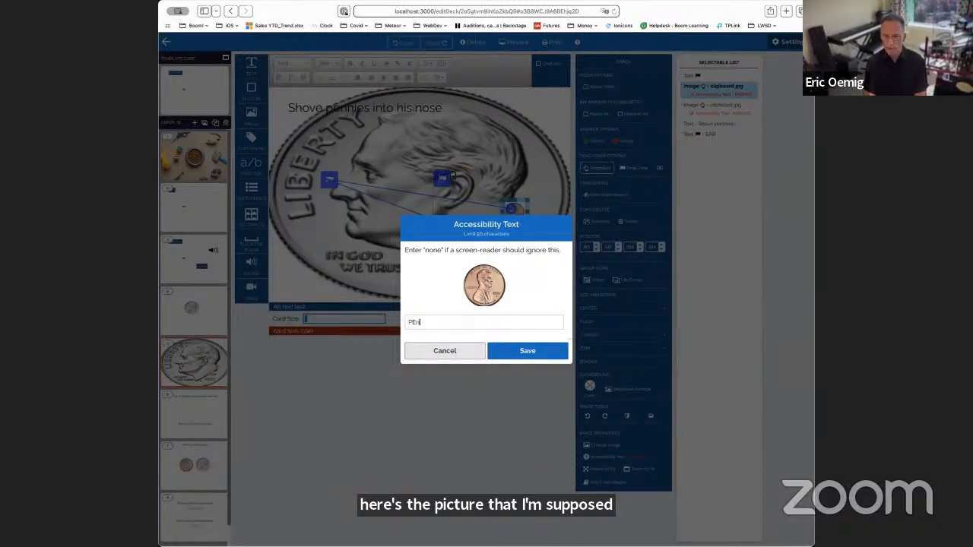
pyautogui.write('ny')
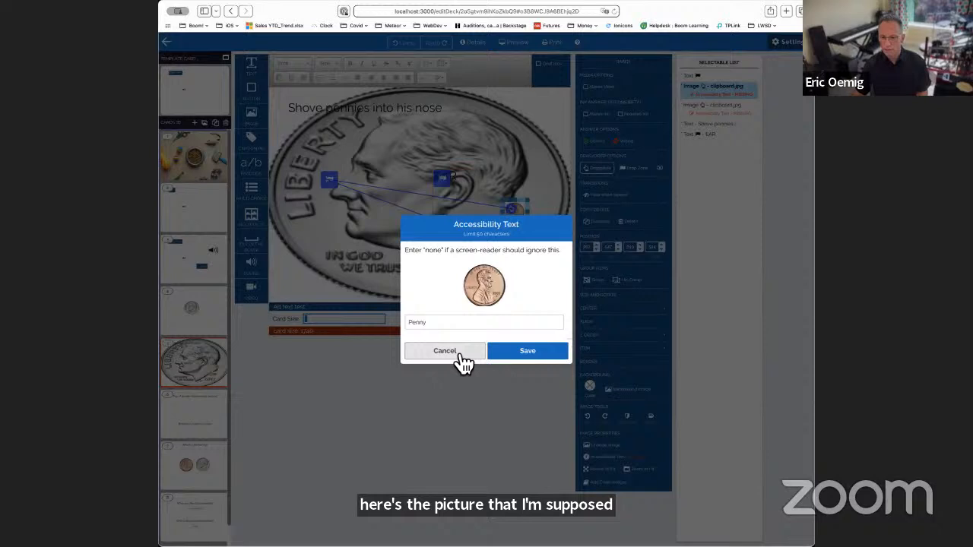
pyautogui.click(508, 353)
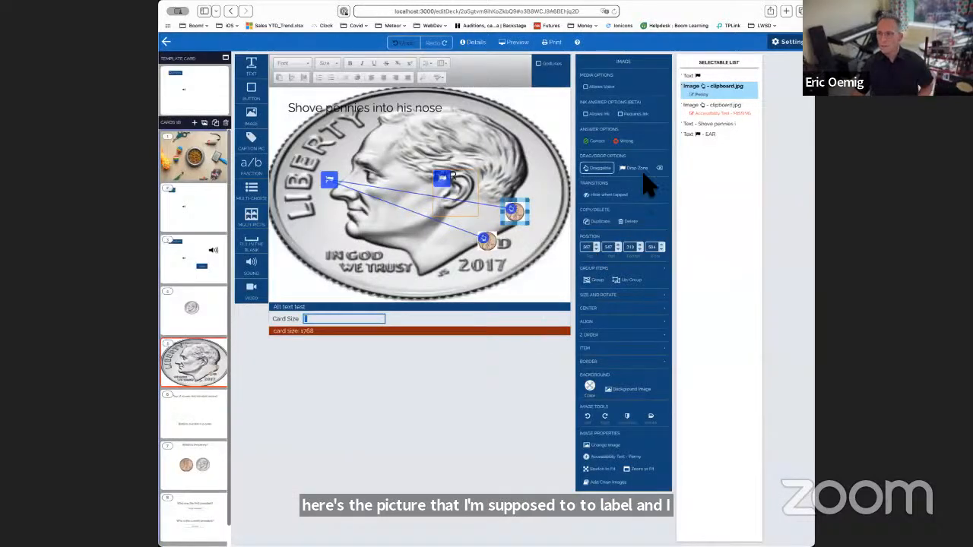
# - Move the second penny image slightly down and to the left on the dime card
pyautogui.click(724, 120)
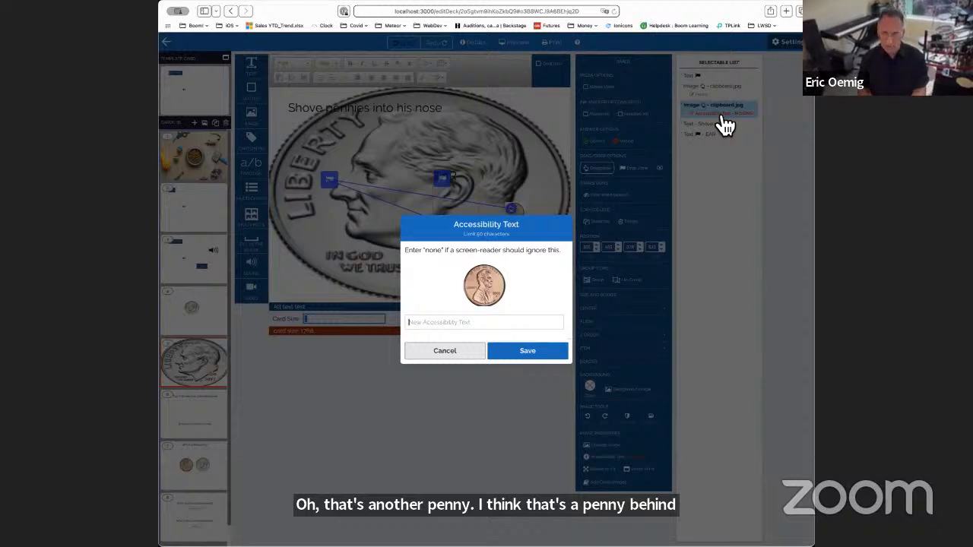
pyautogui.press('Escape')
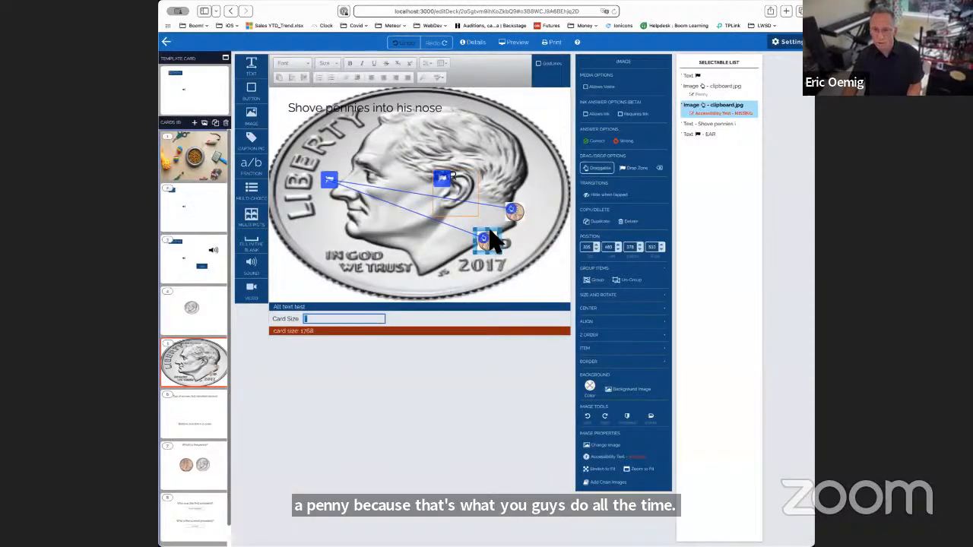
pyautogui.moveTo(490, 239)
pyautogui.mouseDown()
pyautogui.moveTo(494, 233)
pyautogui.moveTo(478, 253)
pyautogui.mouseUp()
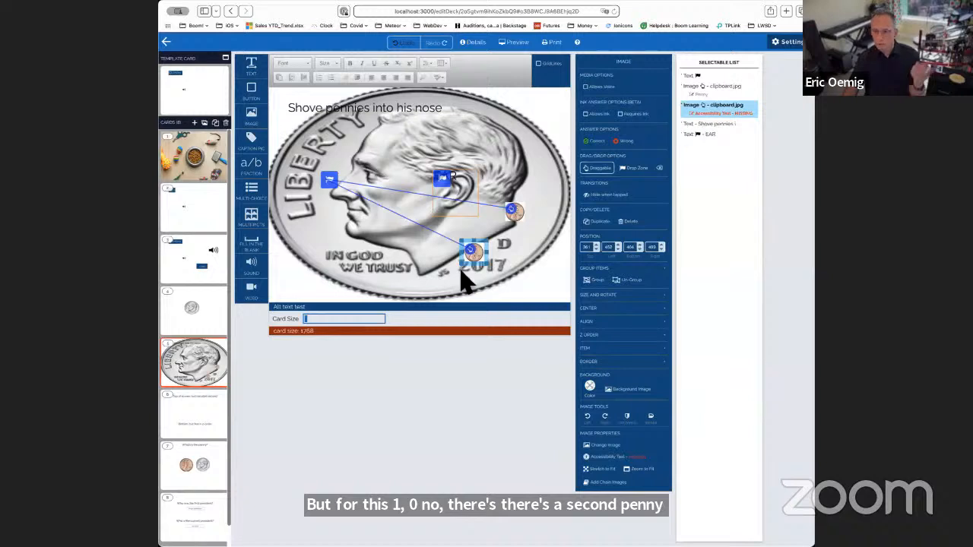
pyautogui.click(481, 231)
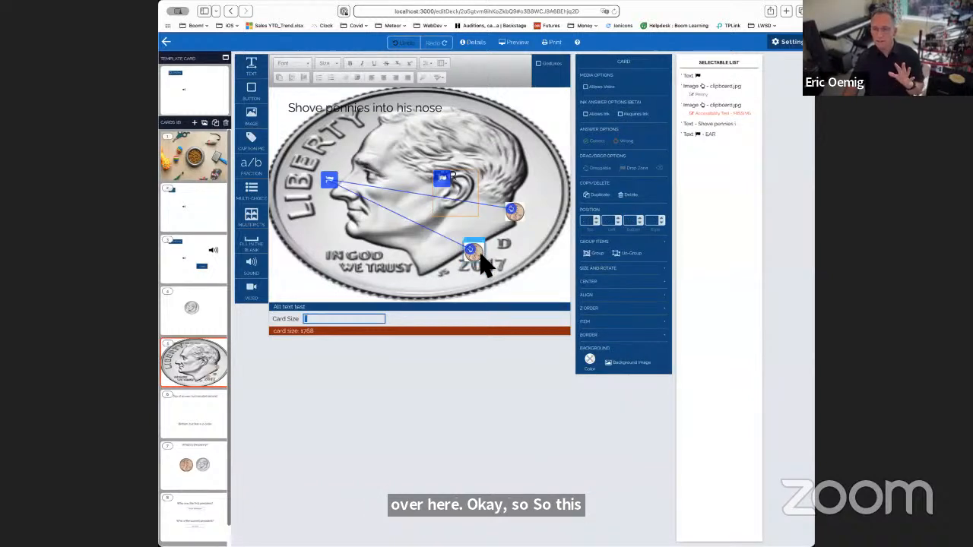
# - Set the second penny image's accessibility text to "none" so screen readers ignore it
pyautogui.click(481, 254)
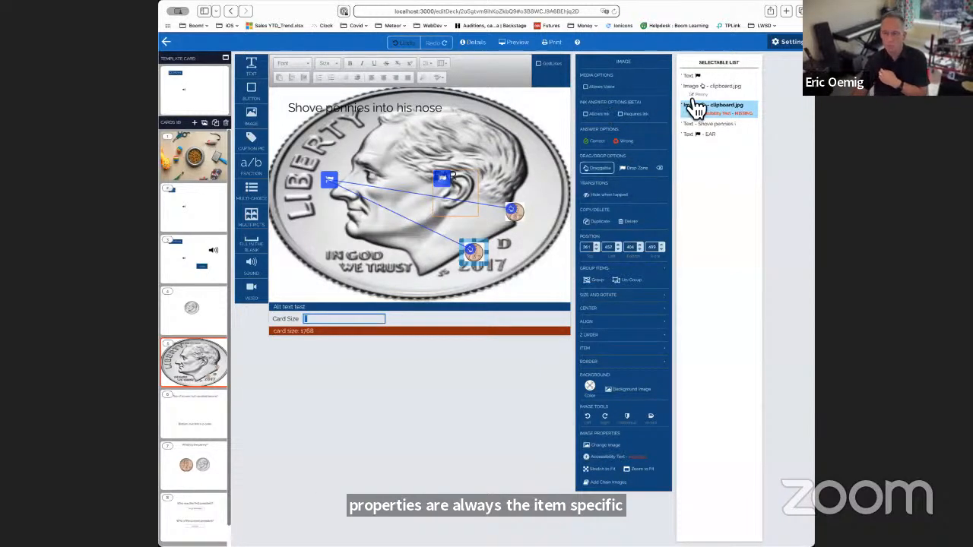
pyautogui.click(621, 468)
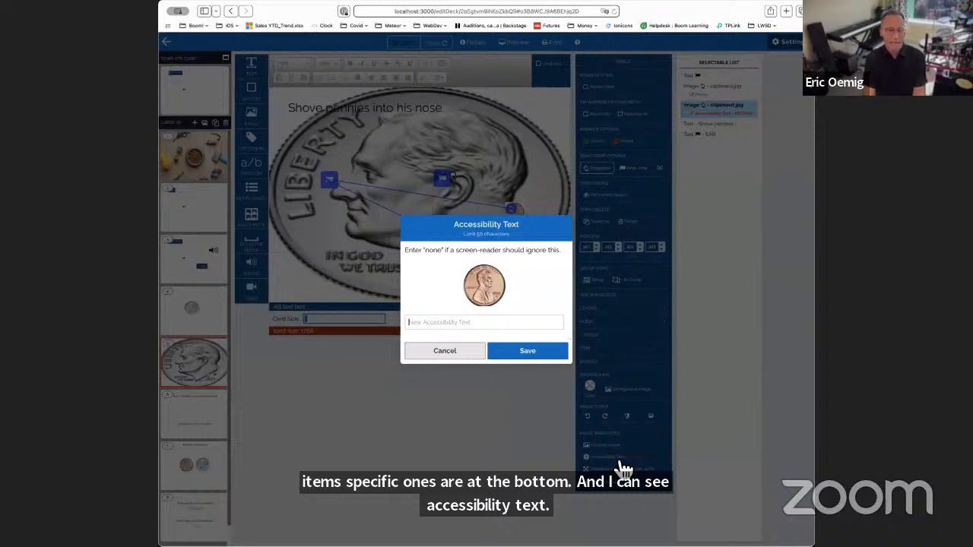
pyautogui.write('none')
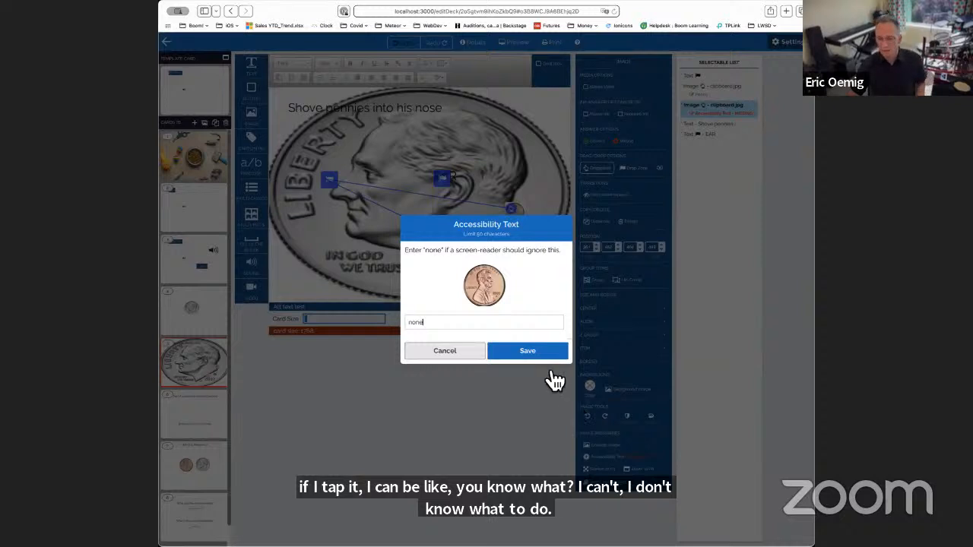
pyautogui.click(538, 352)
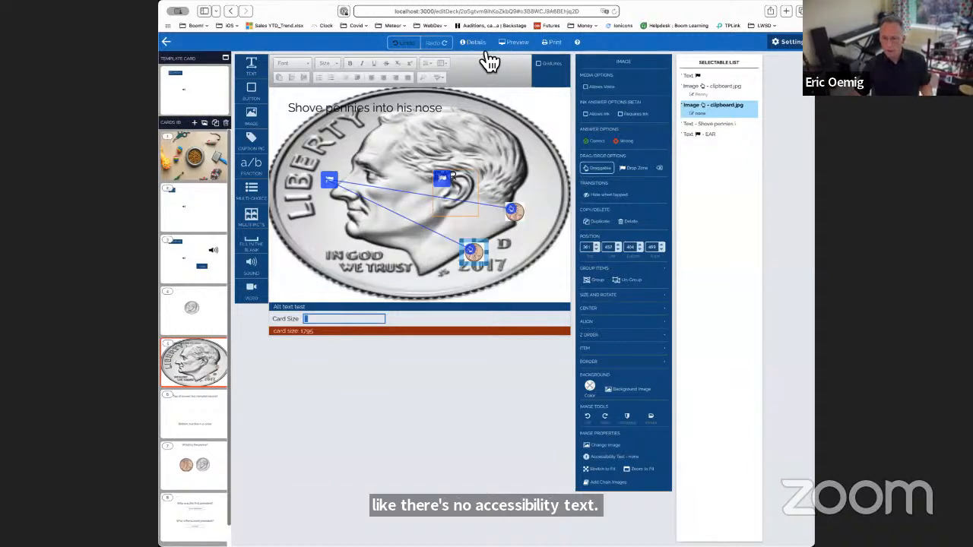
# - On card 3, set the accessibility text of the large speaker sound to "Dog barking"
pyautogui.click(227, 271)
pyautogui.click(499, 156)
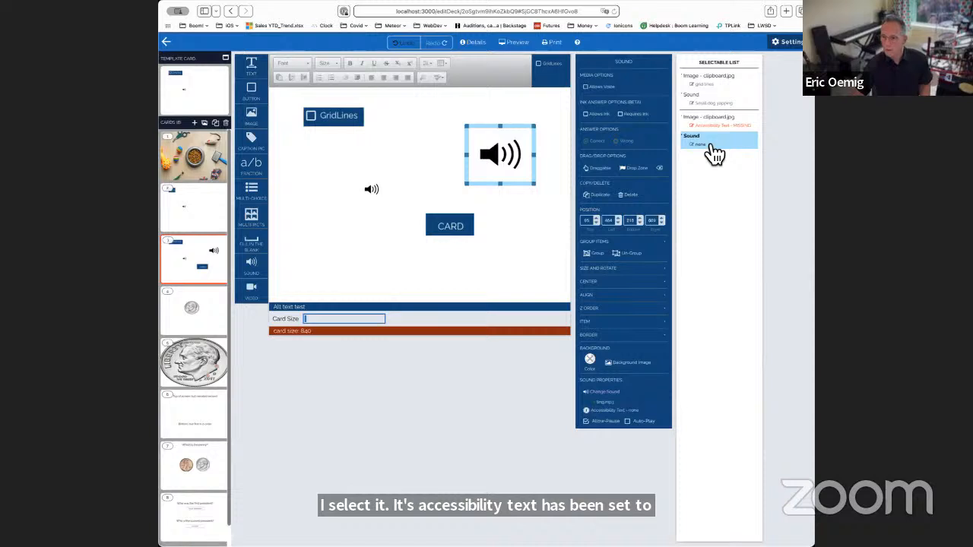
pyautogui.click(710, 144)
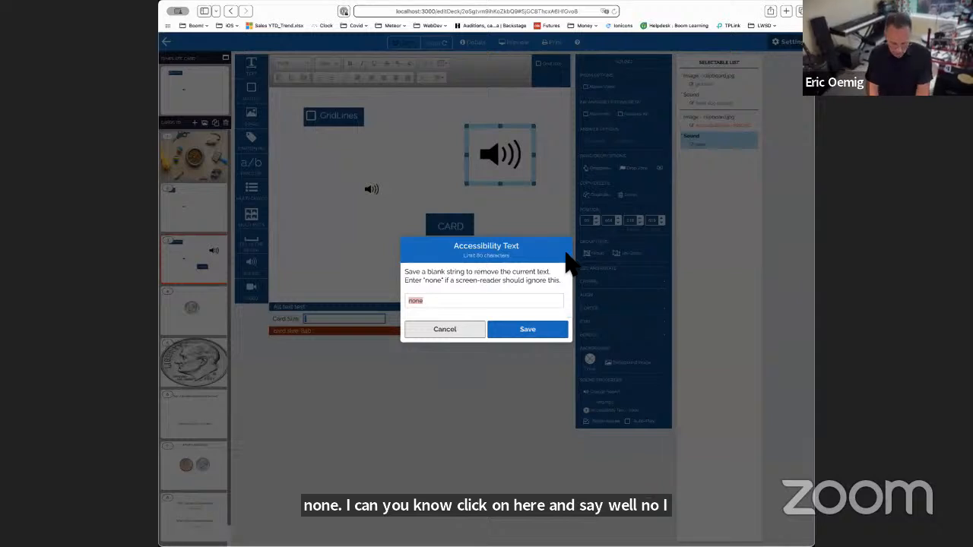
pyautogui.write('Bog bark')
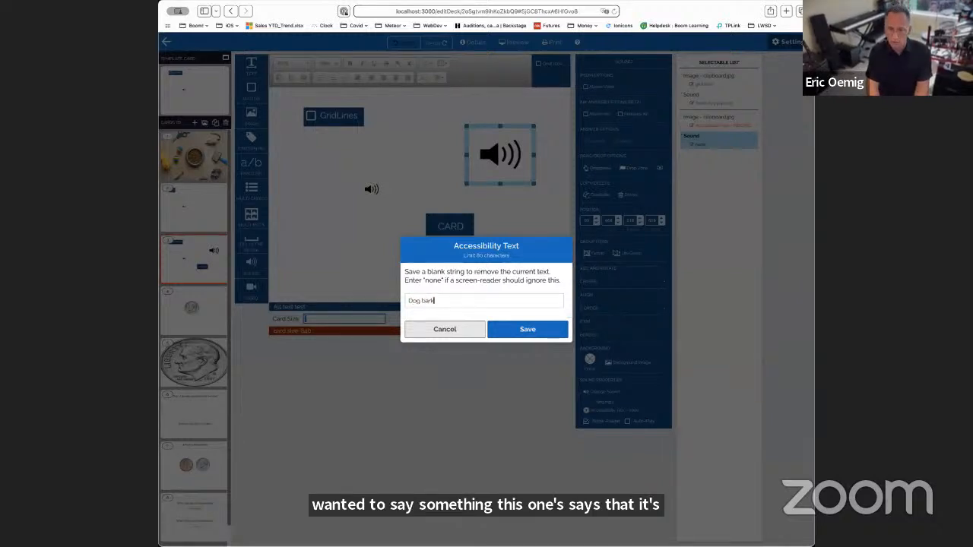
pyautogui.write('ing')
pyautogui.click(549, 334)
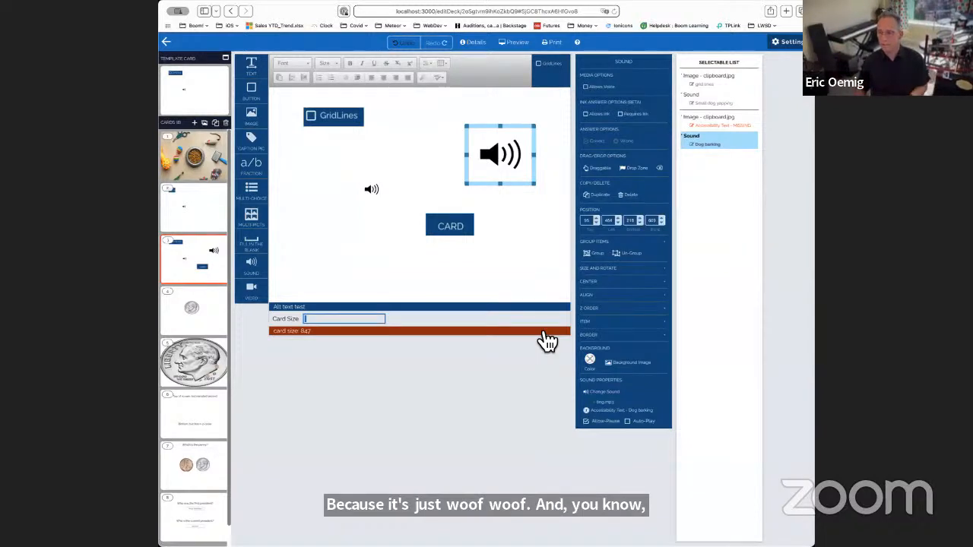
pyautogui.click(514, 262)
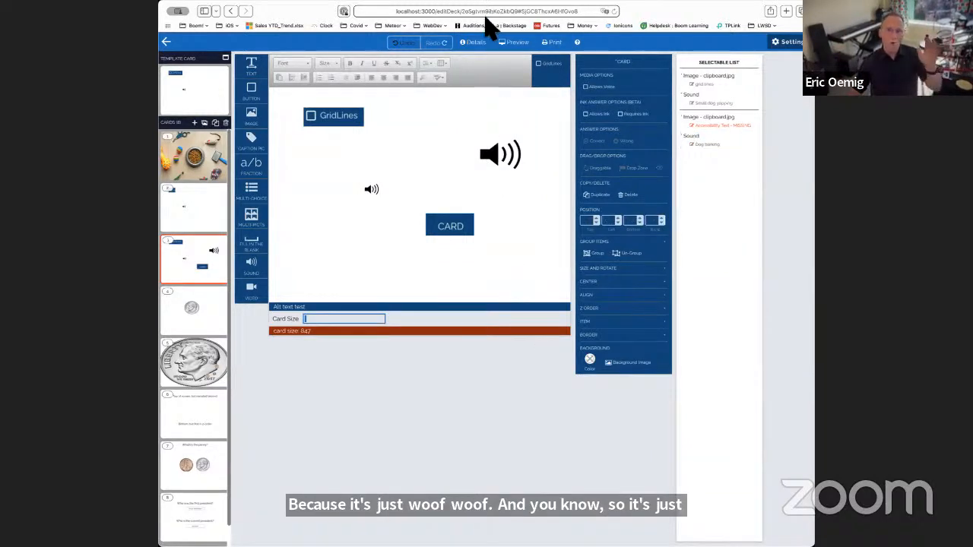
# - Unpublish the Alt text test deck from the store in its details, and try to publish it to the store again
pyautogui.click(477, 43)
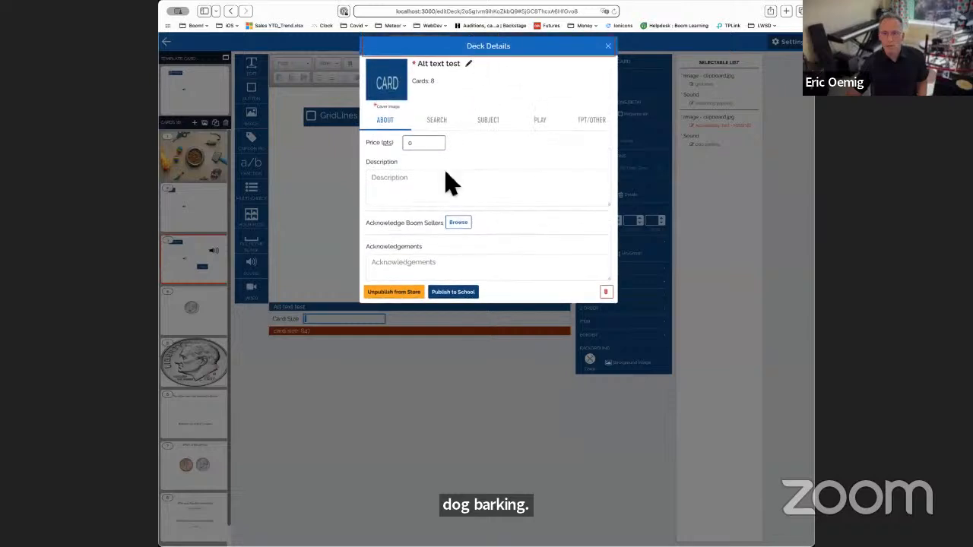
pyautogui.click(416, 300)
pyautogui.click(520, 304)
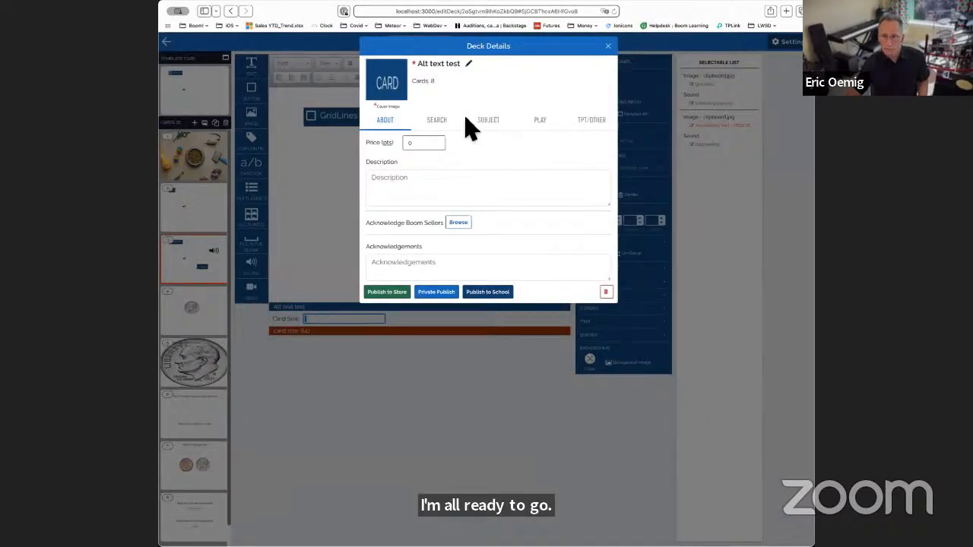
pyautogui.click(407, 295)
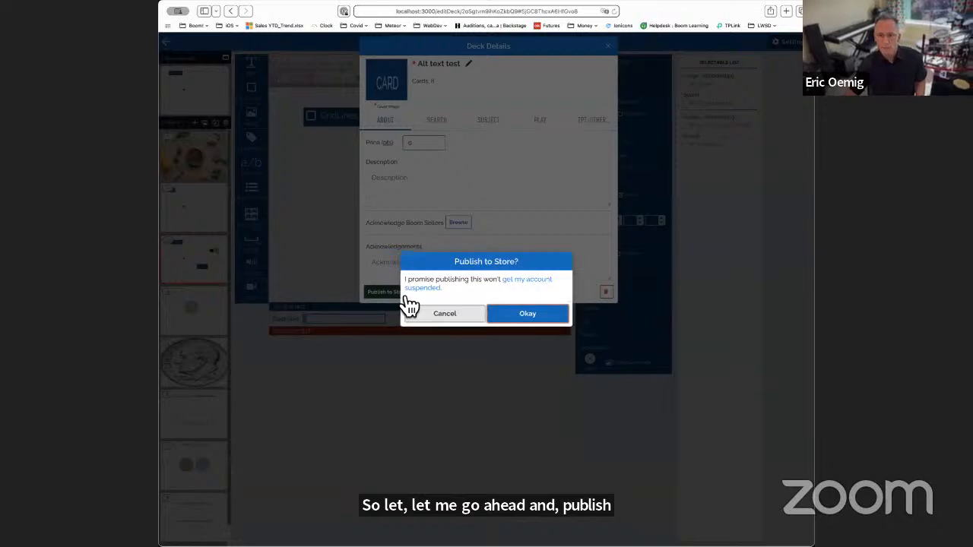
pyautogui.click(455, 315)
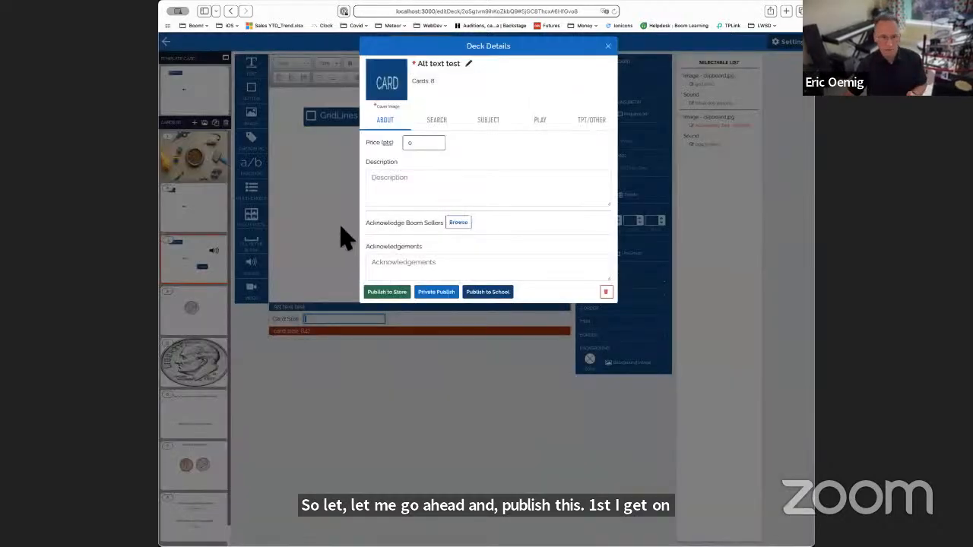
pyautogui.click(346, 238)
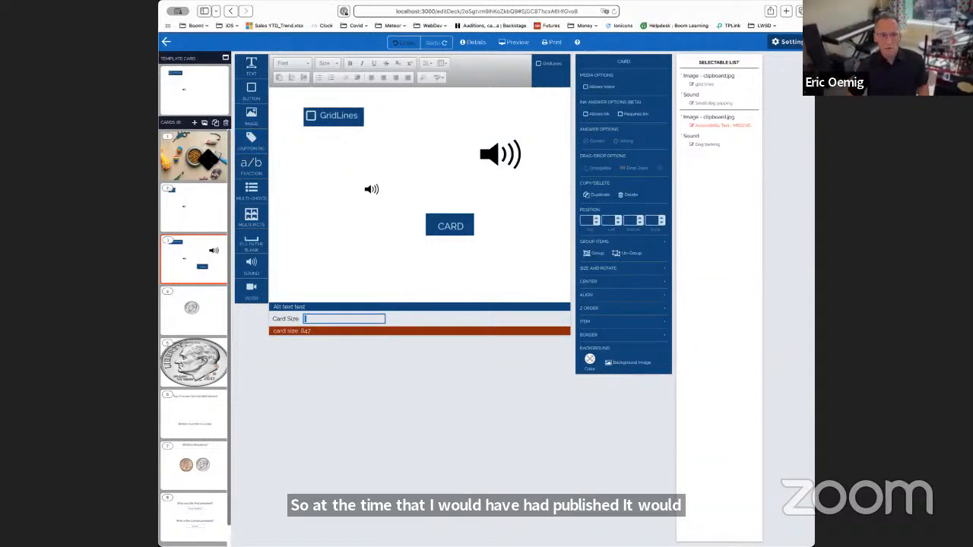
# - Check cards 1 to 3 for missing accessibility text and set the CARD image's text on card 3 to "Card"
pyautogui.click(205, 151)
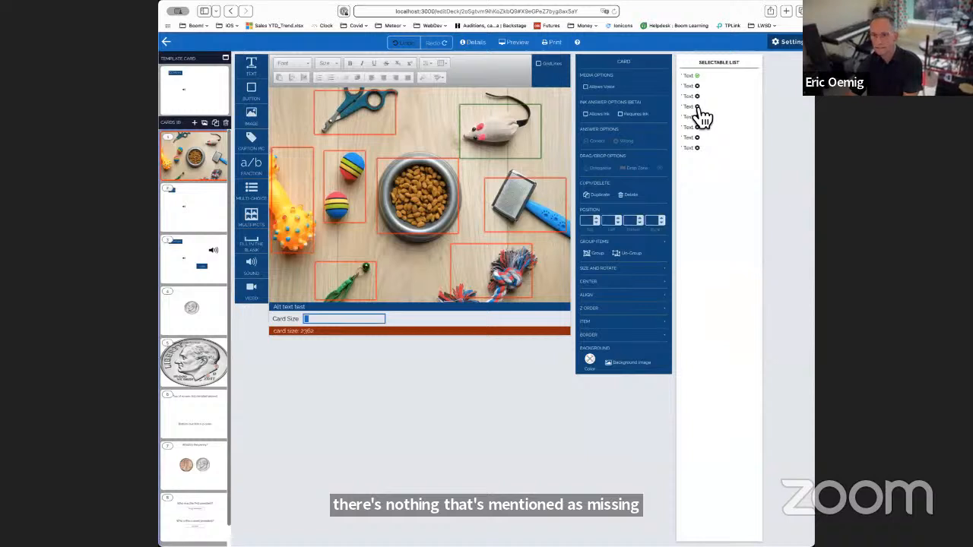
pyautogui.click(220, 218)
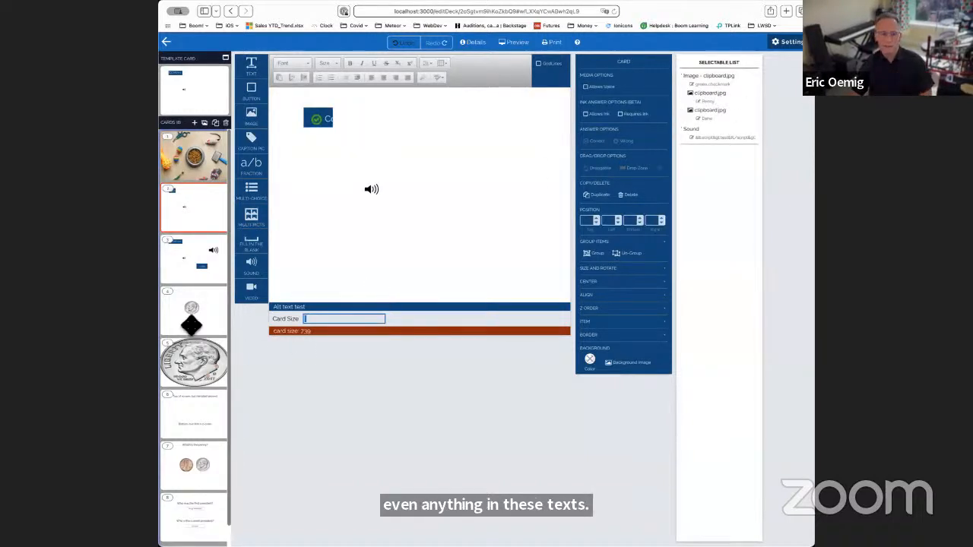
pyautogui.click(222, 277)
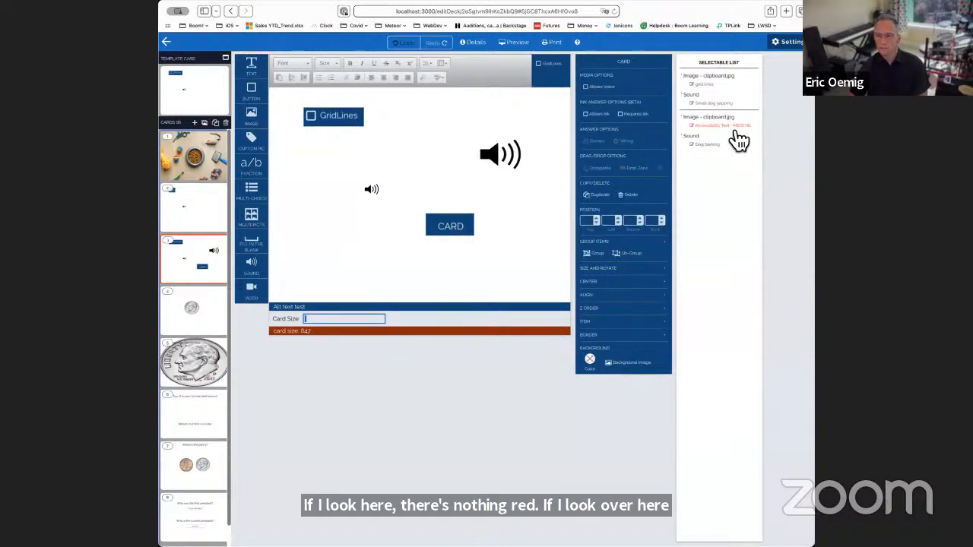
pyautogui.click(734, 128)
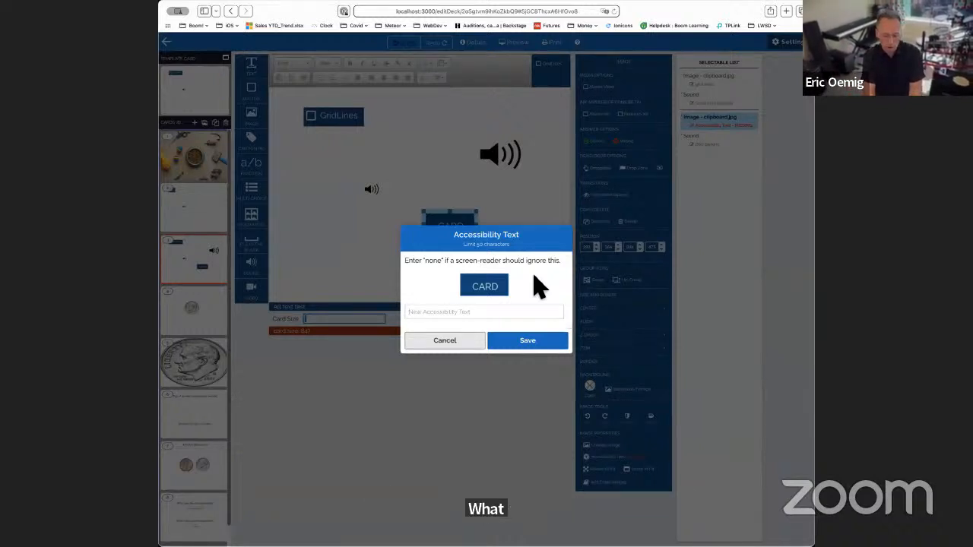
pyautogui.write('Card')
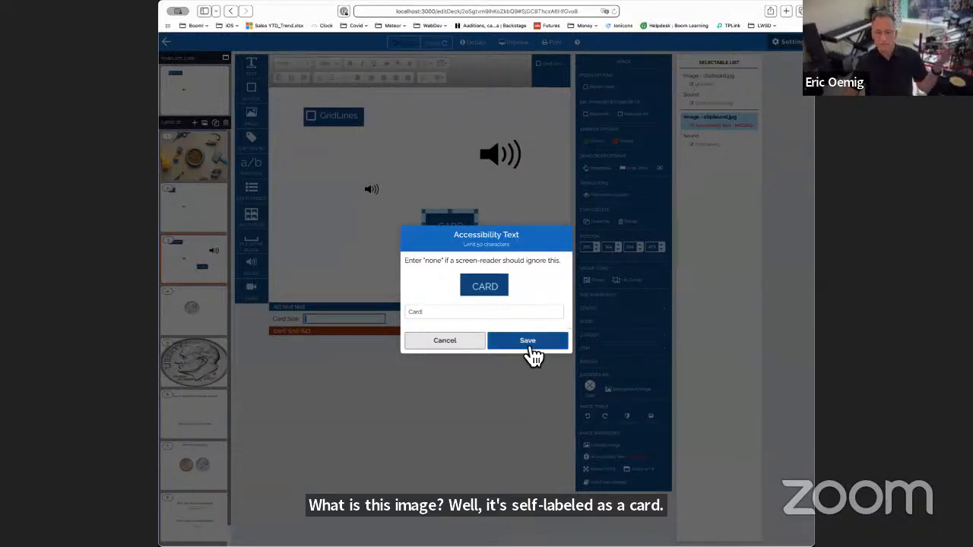
pyautogui.click(531, 344)
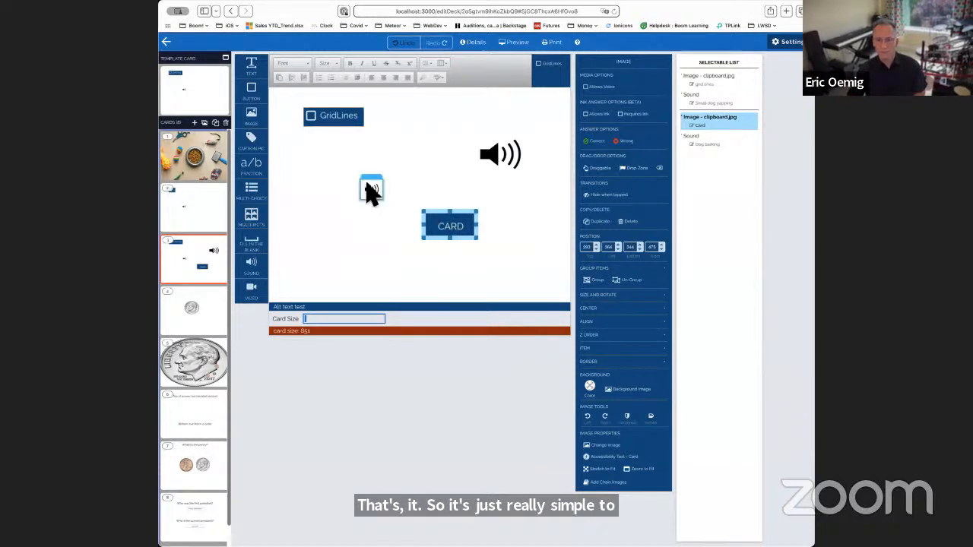
# - Open the accessibility text of the small template speaker sound on card 3 for editing
pyautogui.click(371, 192)
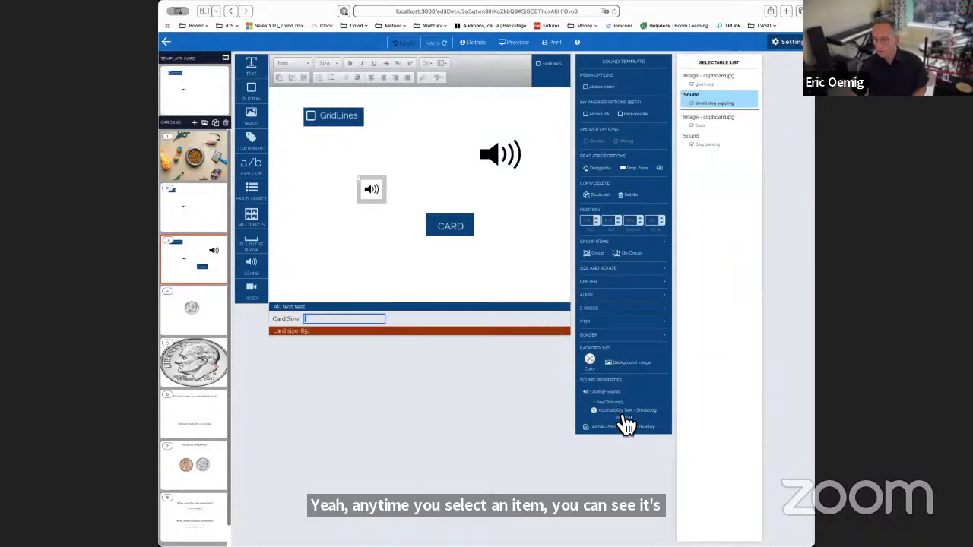
pyautogui.click(622, 412)
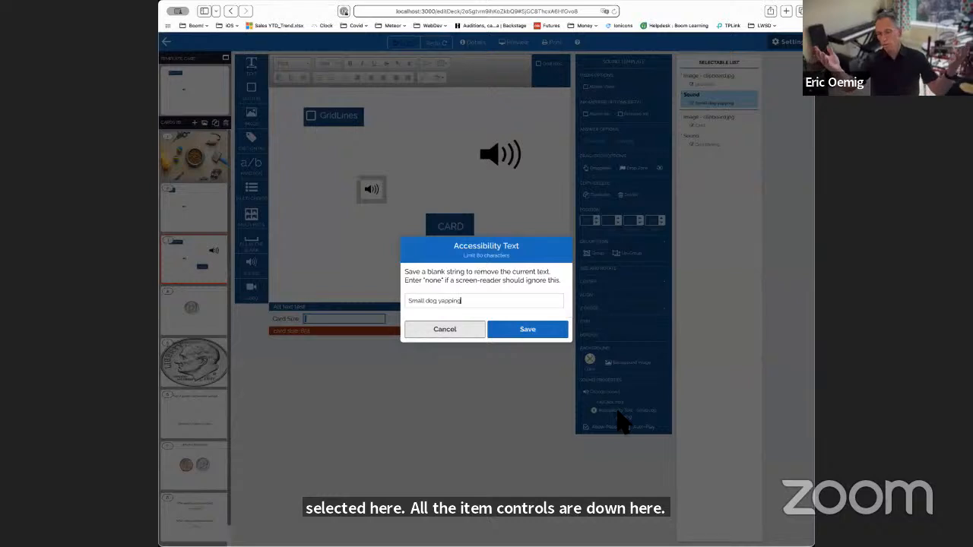
pyautogui.press('Return')
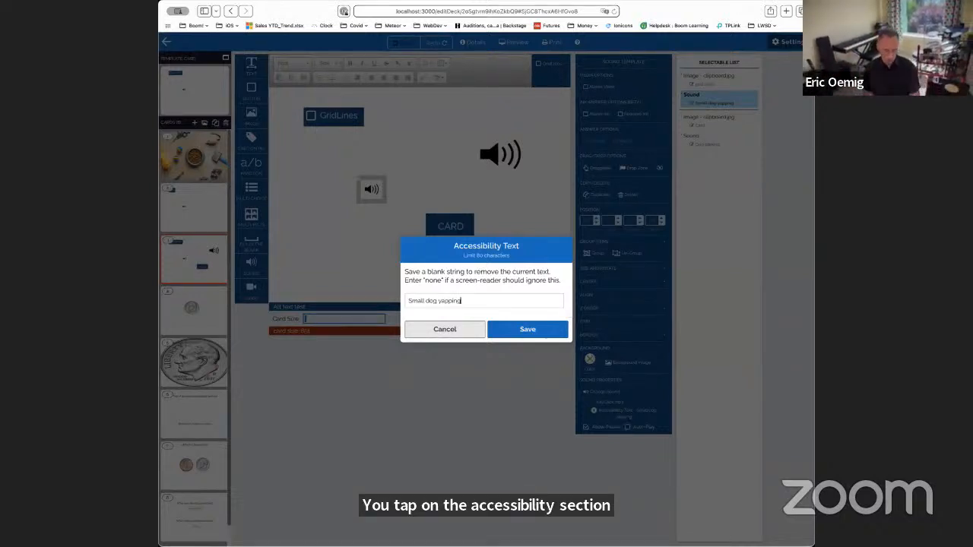